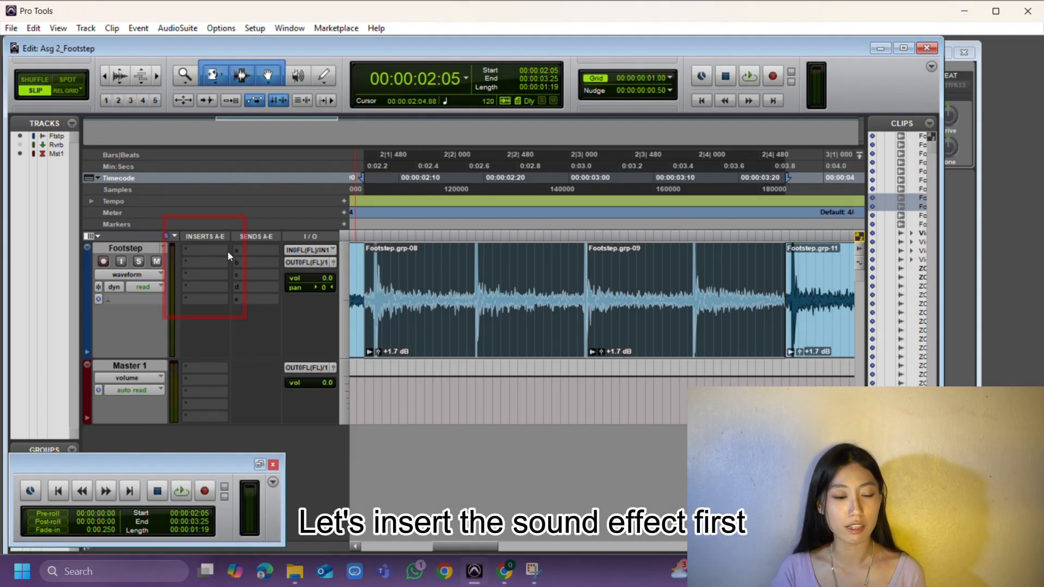
Insert the D-Verb reverb plug-in on the Footstep track's first insert slot
left_click(189, 249)
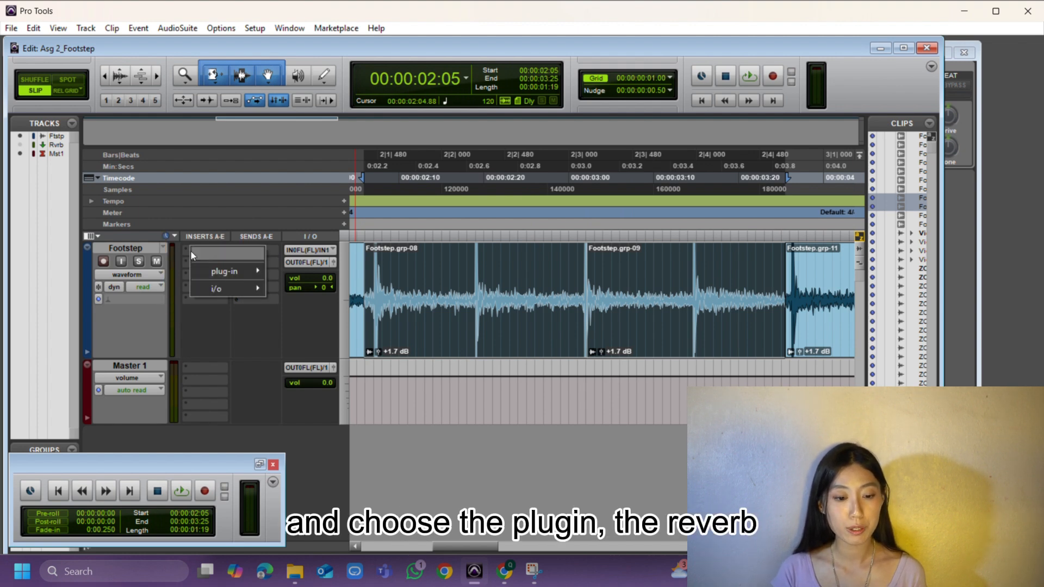
mouse_move(210, 266)
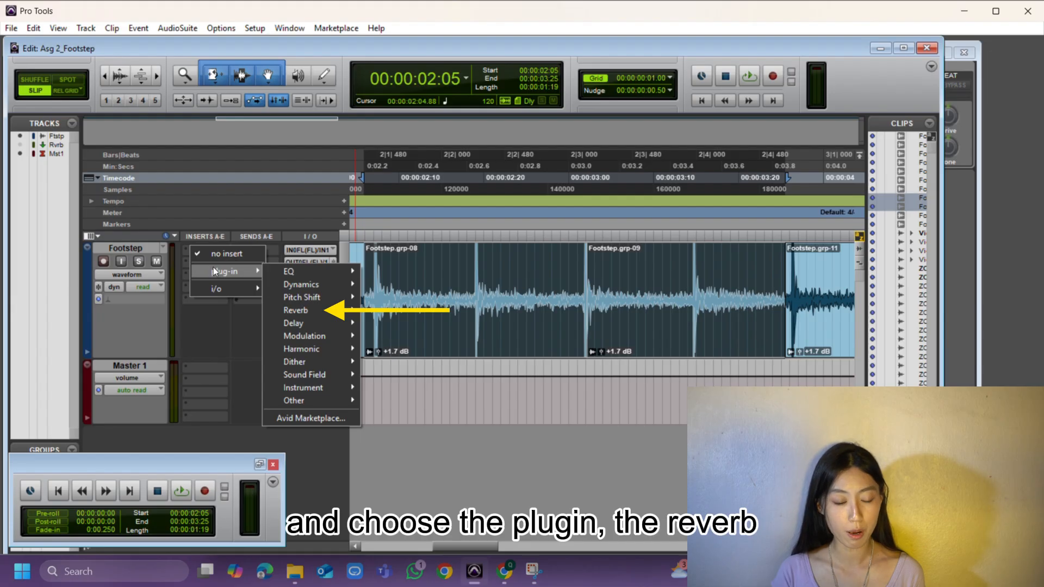
mouse_move(298, 313)
left_click(398, 309)
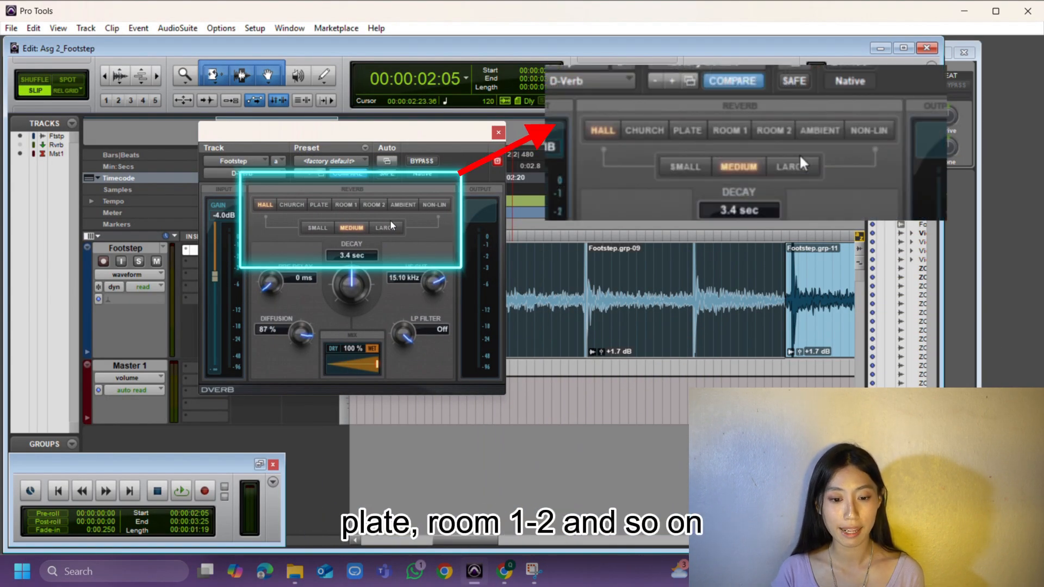
Set the D-Verb to the Church reverb type with Large size and play the clip to audition it
left_click_drag(363, 130, 246, 139)
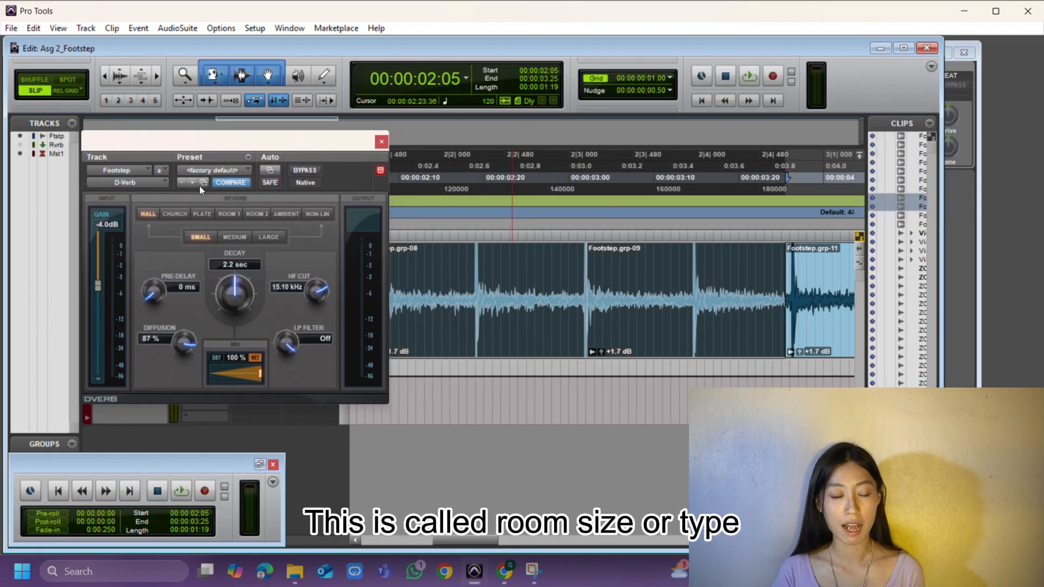
left_click(172, 214)
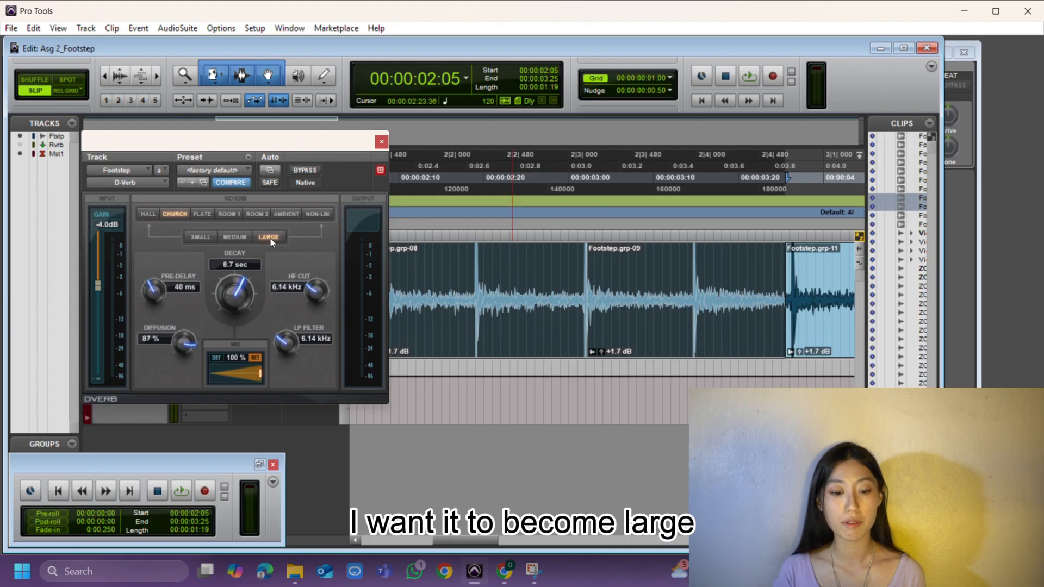
key("space")
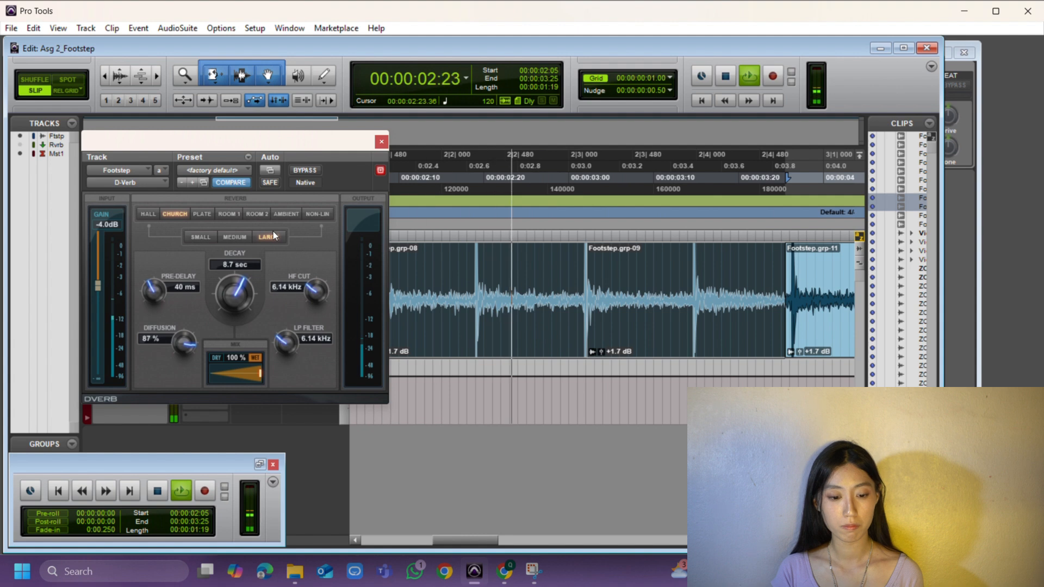
key("space")
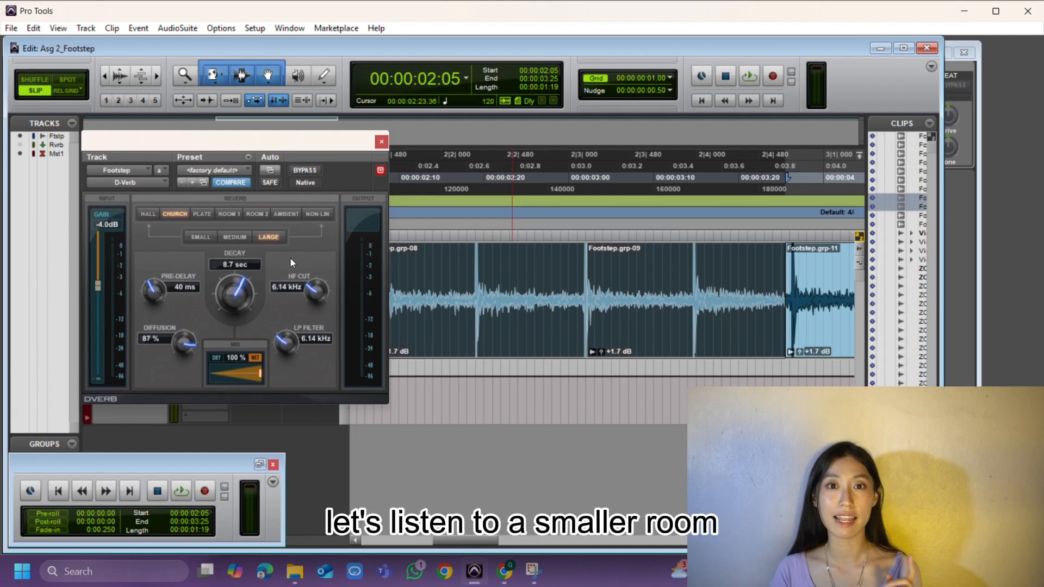
Switch the reverb type to Room 1 and play back to hear the smaller room
left_click(231, 215)
key("space")
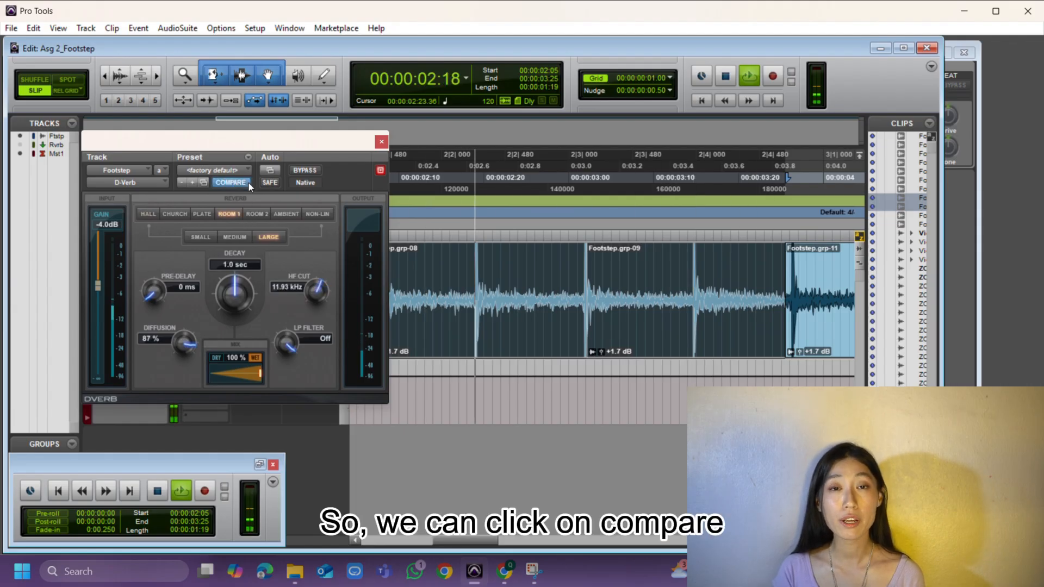
Toggle Compare to audition the saved reverb settings during playback, and close the plug-in window
left_click(230, 182)
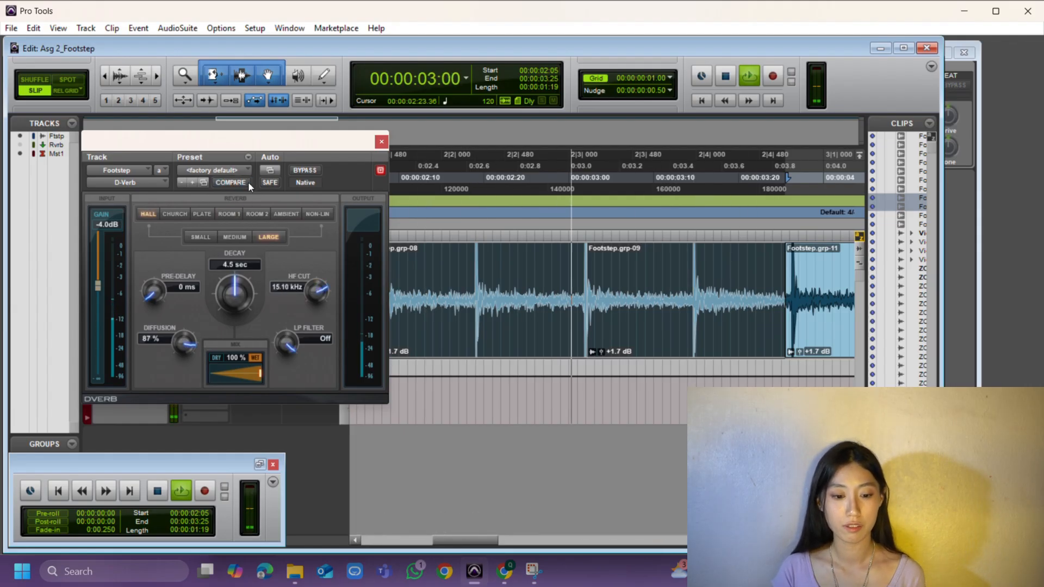
left_click(247, 182)
key("space")
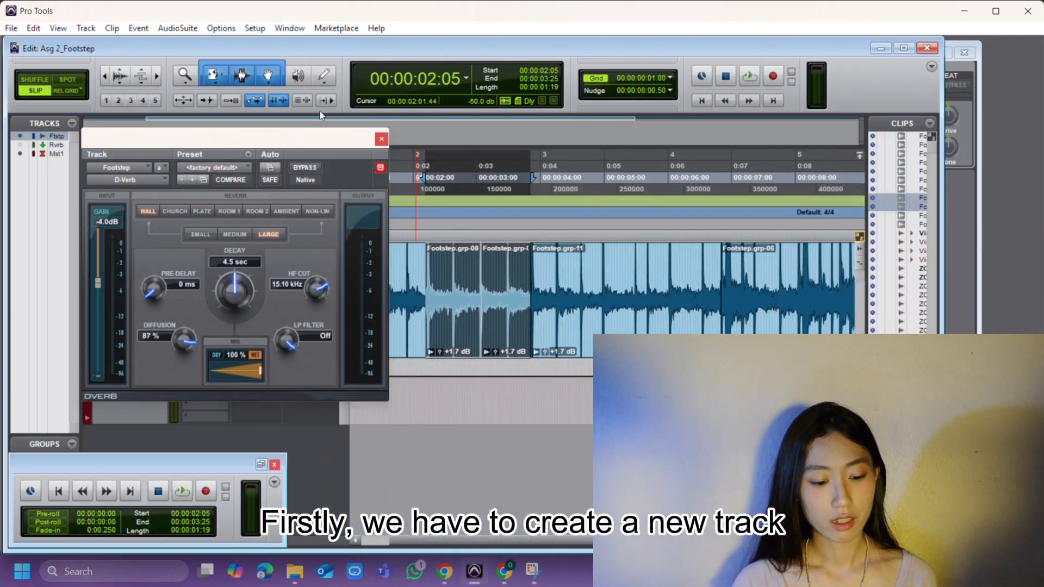
left_click(380, 141)
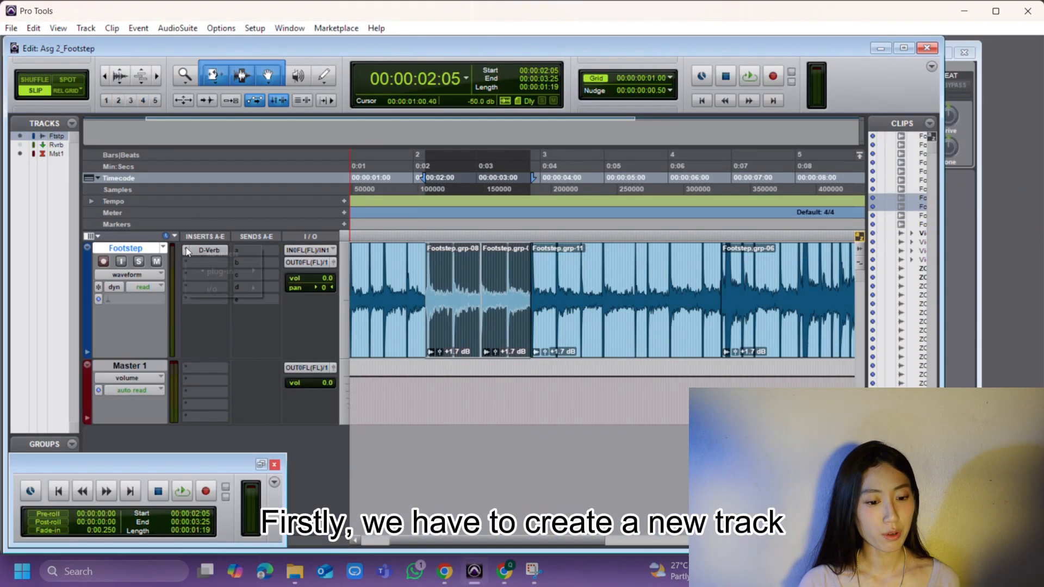
left_click(80, 30)
left_click(92, 37)
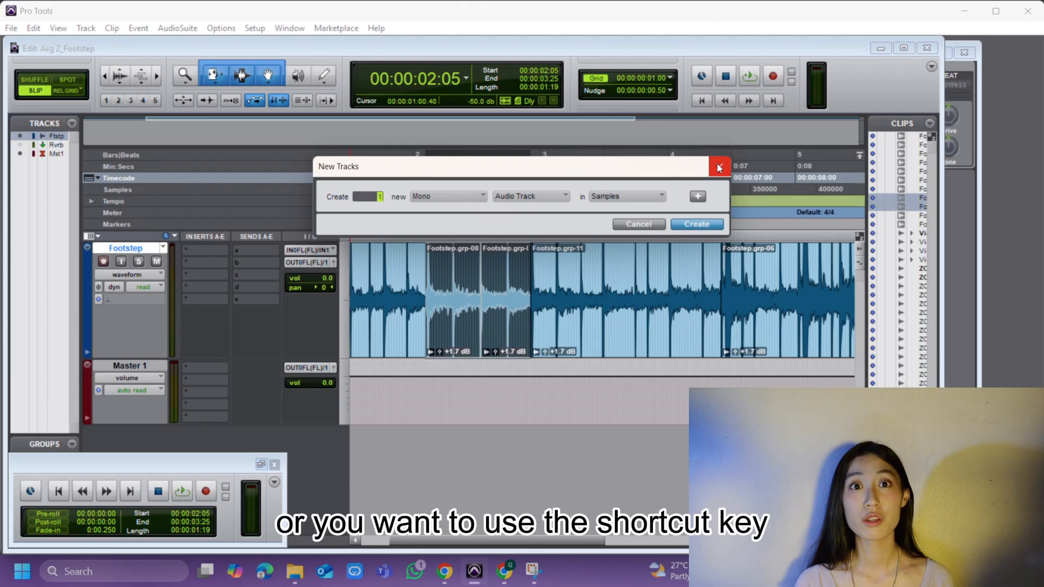
left_click(718, 167)
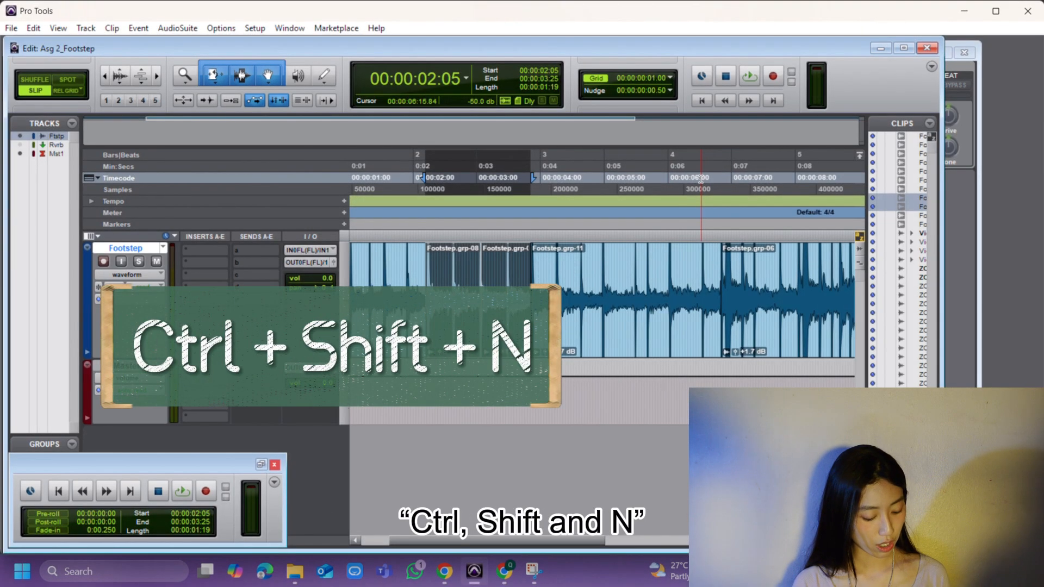
Create one new stereo Aux Input track
key("ctrl+shift+n")
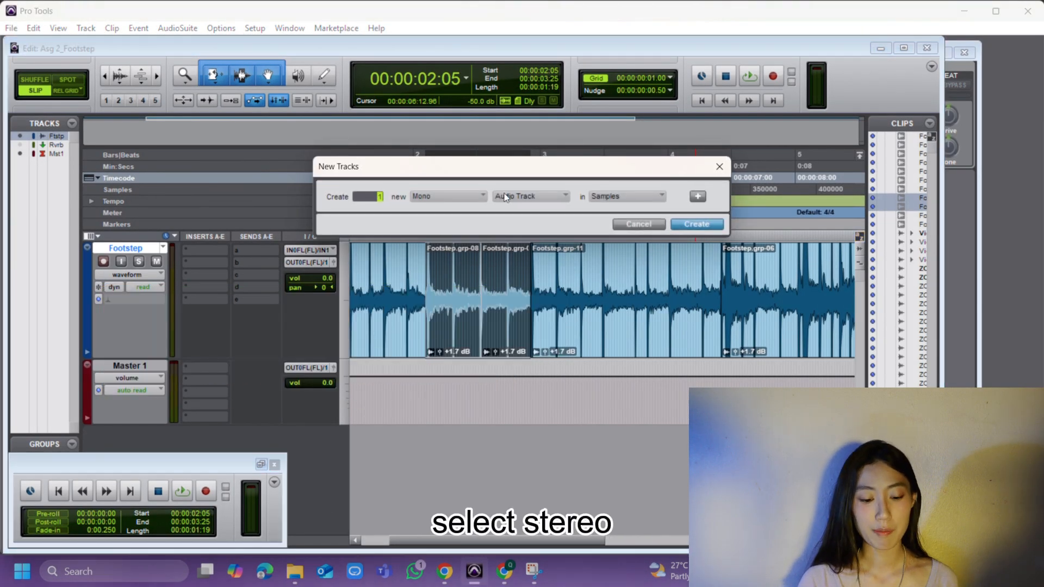
left_click(482, 198)
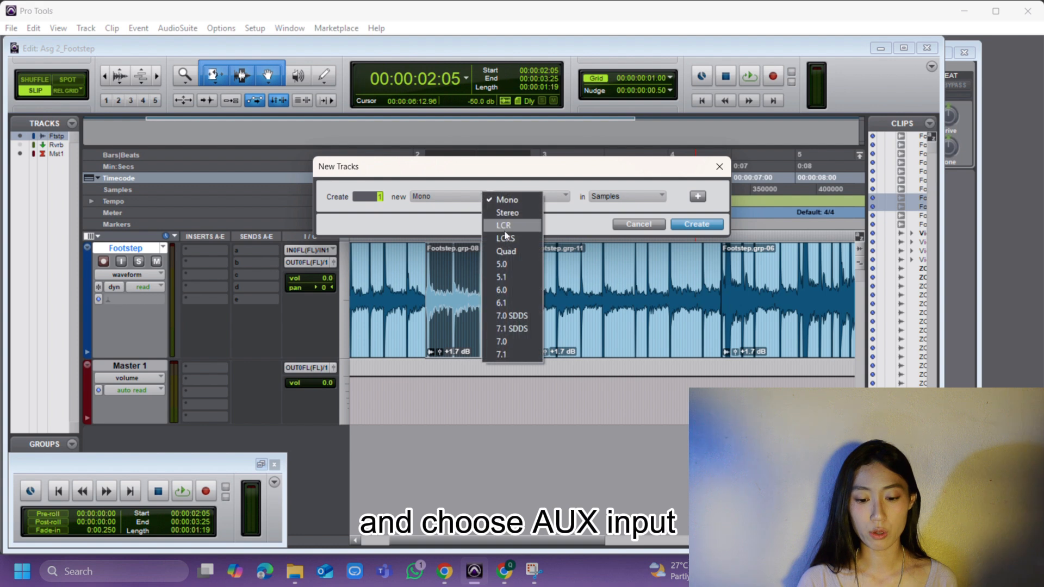
left_click(514, 207)
left_click(514, 196)
left_click(539, 216)
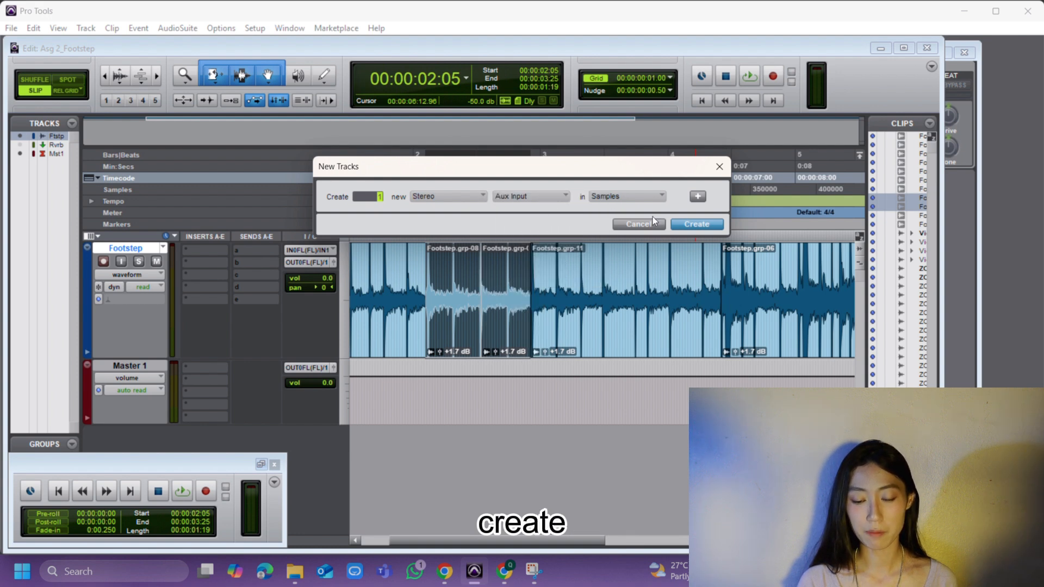
left_click(695, 224)
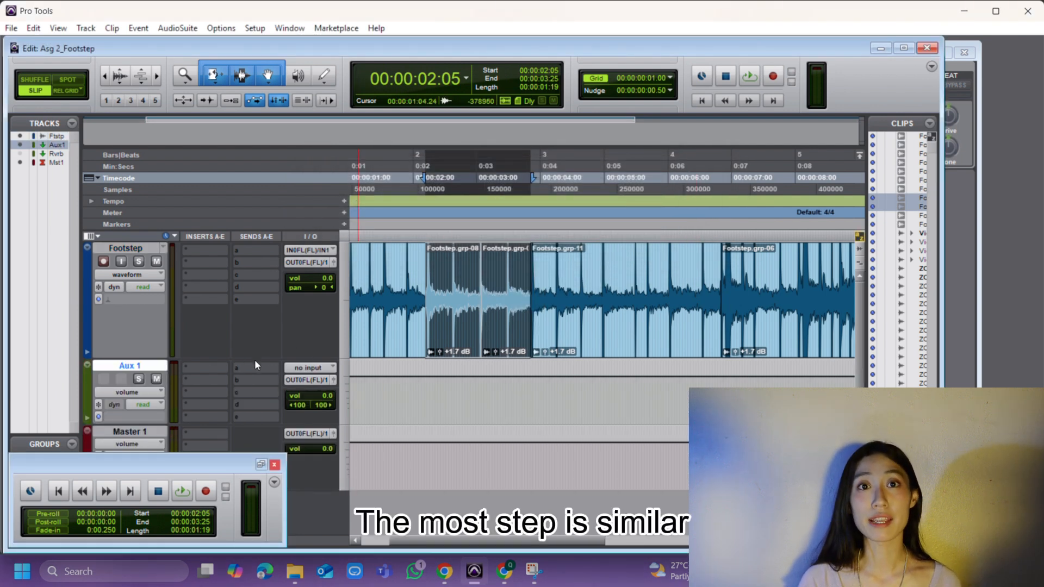
Insert a multichannel D-Verb reverb on the Aux 1 track's first insert slot and close its window
left_click(213, 368)
mouse_move(272, 388)
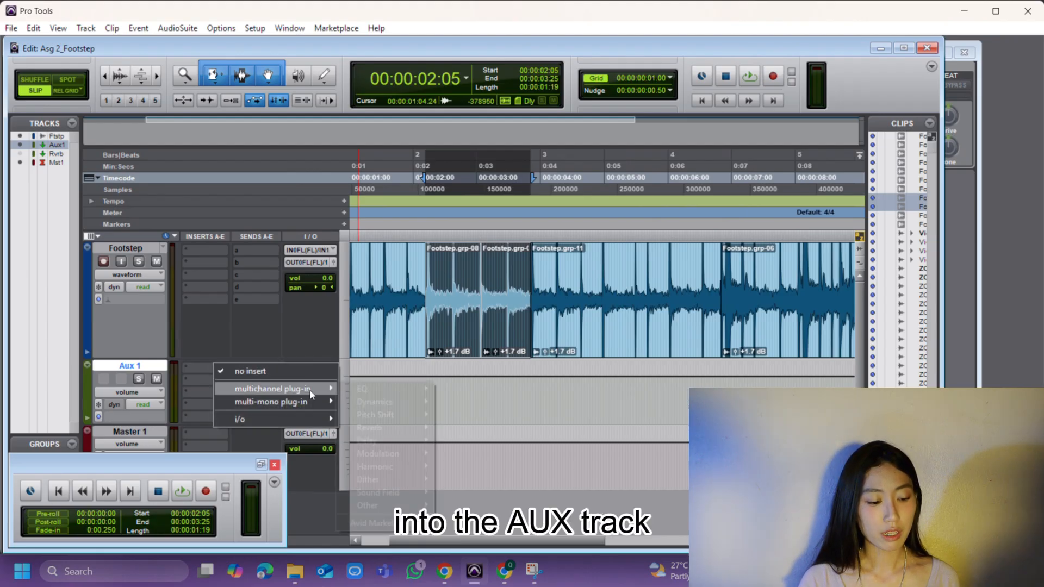
mouse_move(400, 426)
left_click(487, 427)
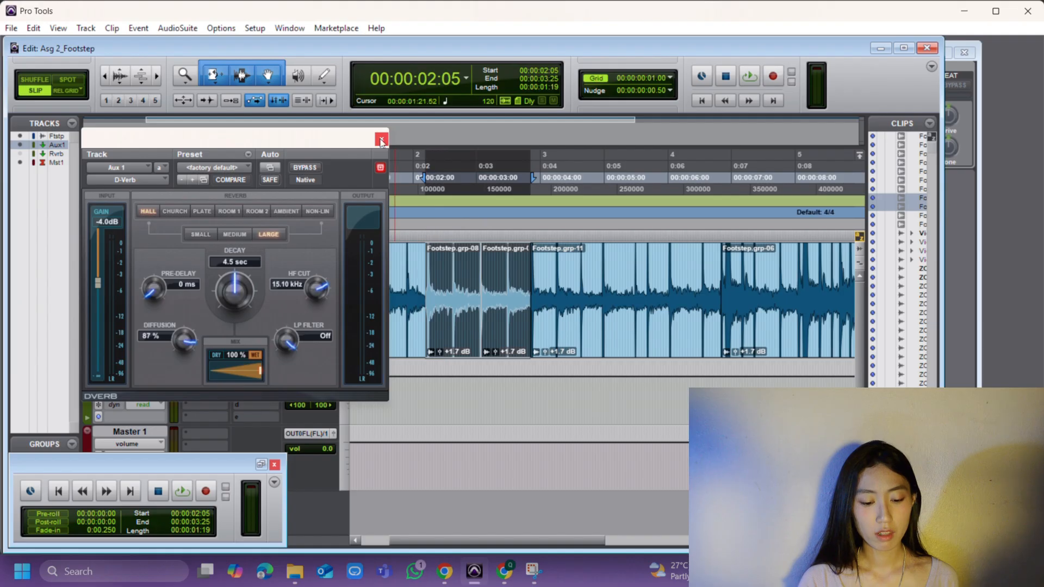
left_click(381, 139)
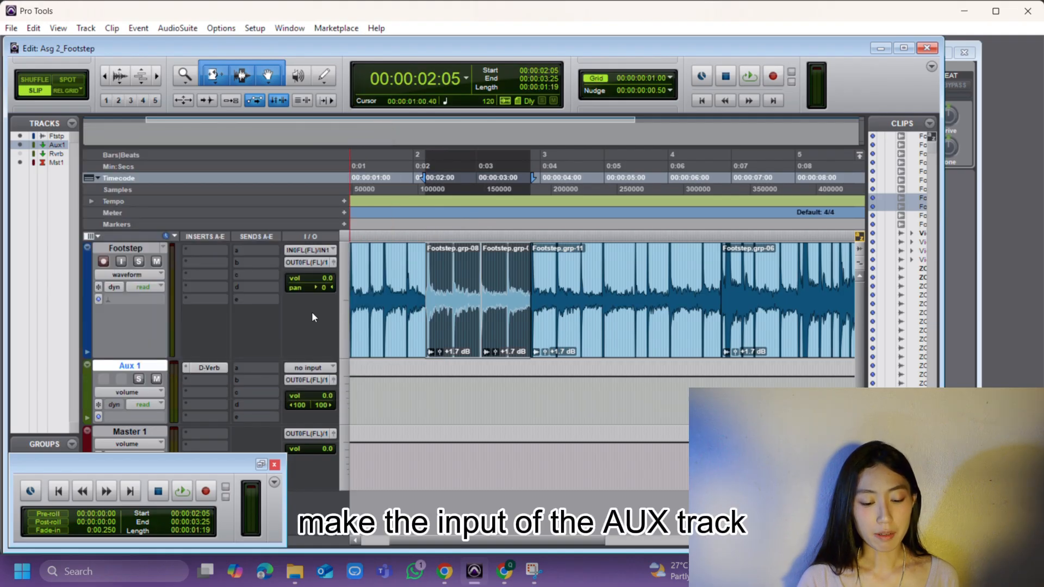
Set the Aux 1 track's input to Bus 1-2
left_click(310, 368)
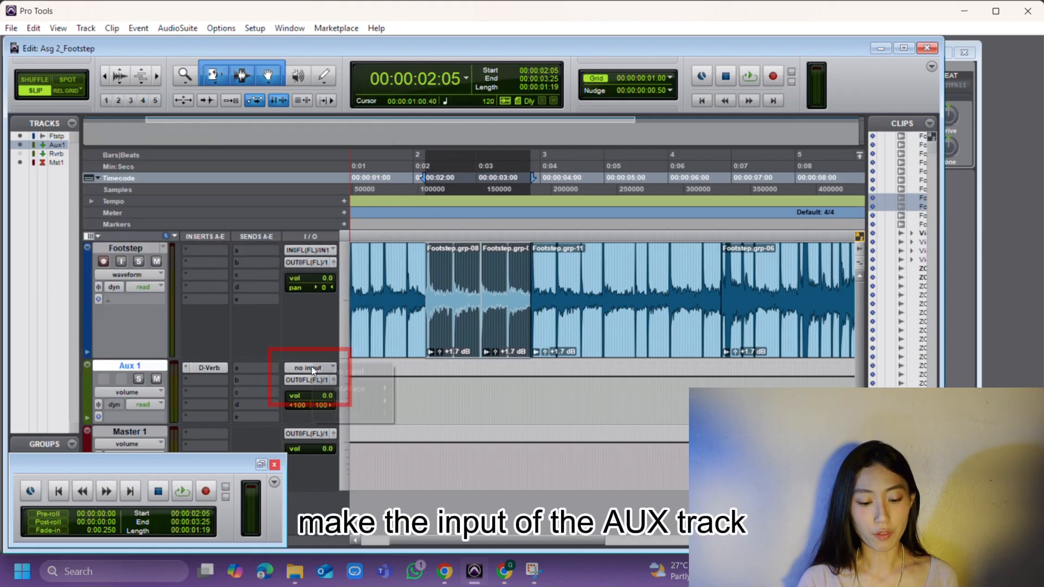
mouse_move(348, 401)
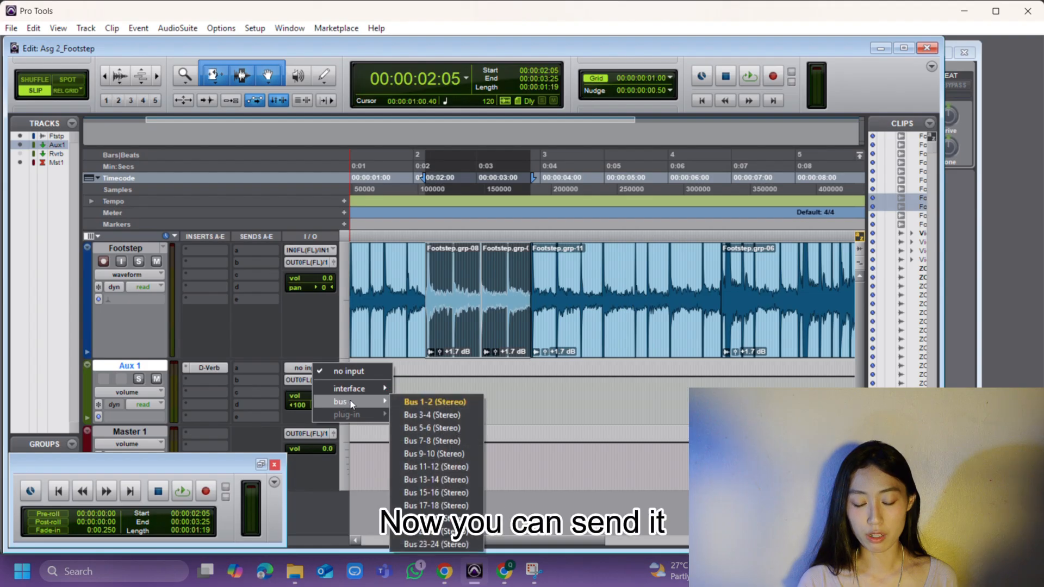
left_click(396, 401)
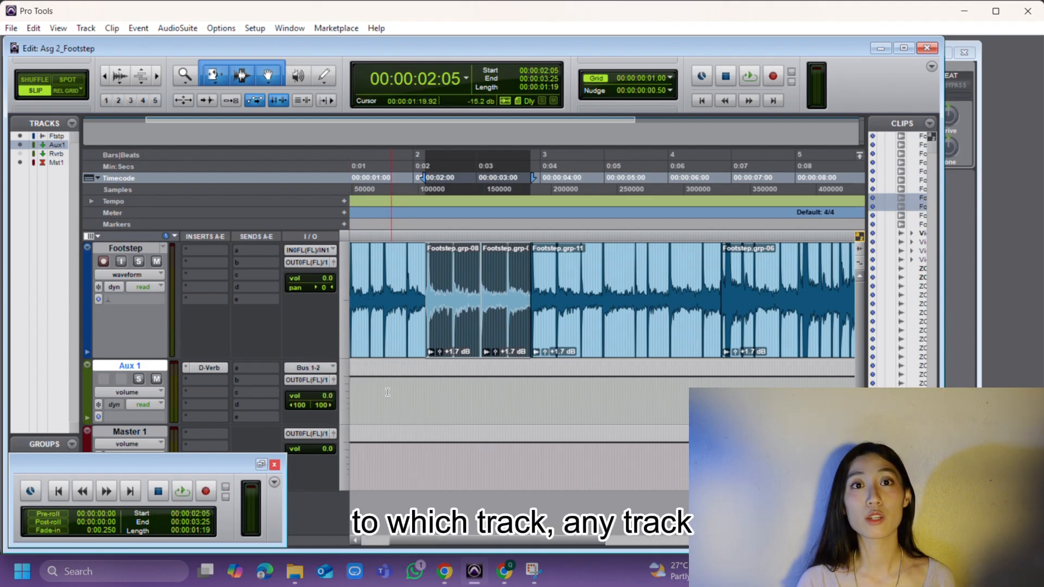
Add a send on the Footstep track routed to Bus 1-2 (Stereo)
left_click(274, 250)
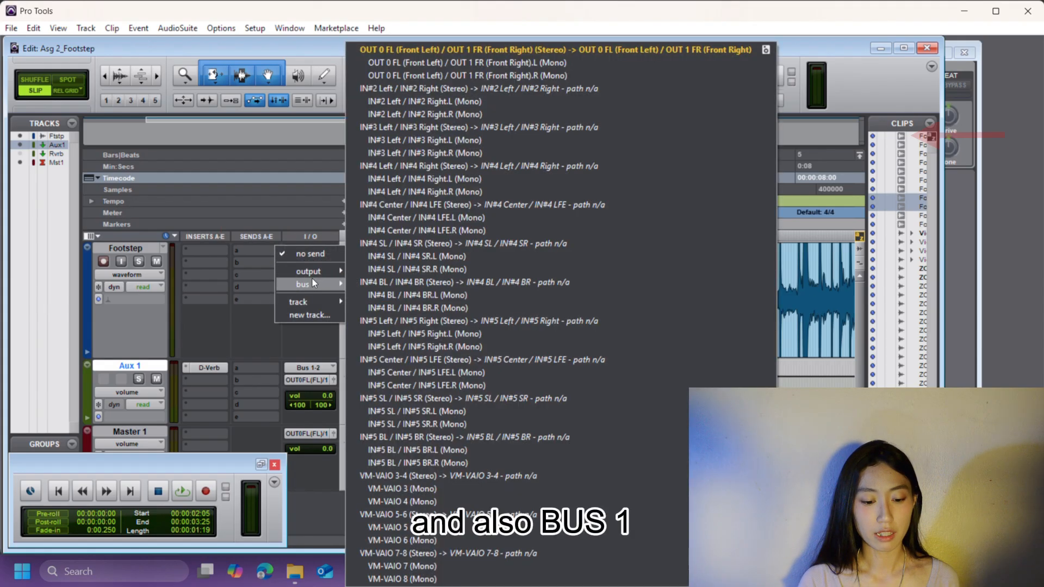
mouse_move(312, 283)
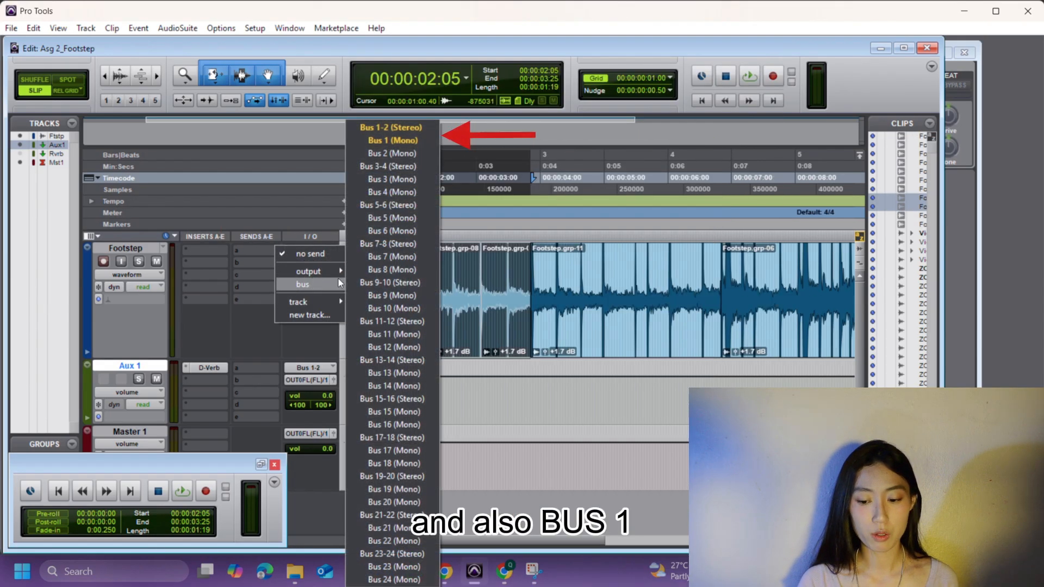
left_click(380, 128)
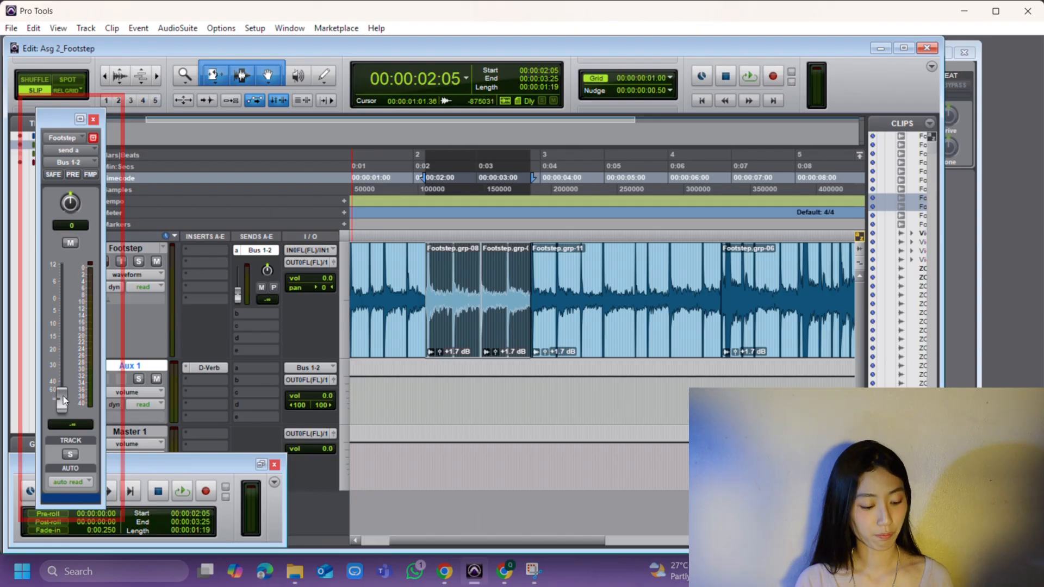
Raise the Footstep send level to +12.0 dB while playing back the track
key("space")
left_click_drag(63, 395, 60, 265)
left_click_drag(109, 225, 152, 263)
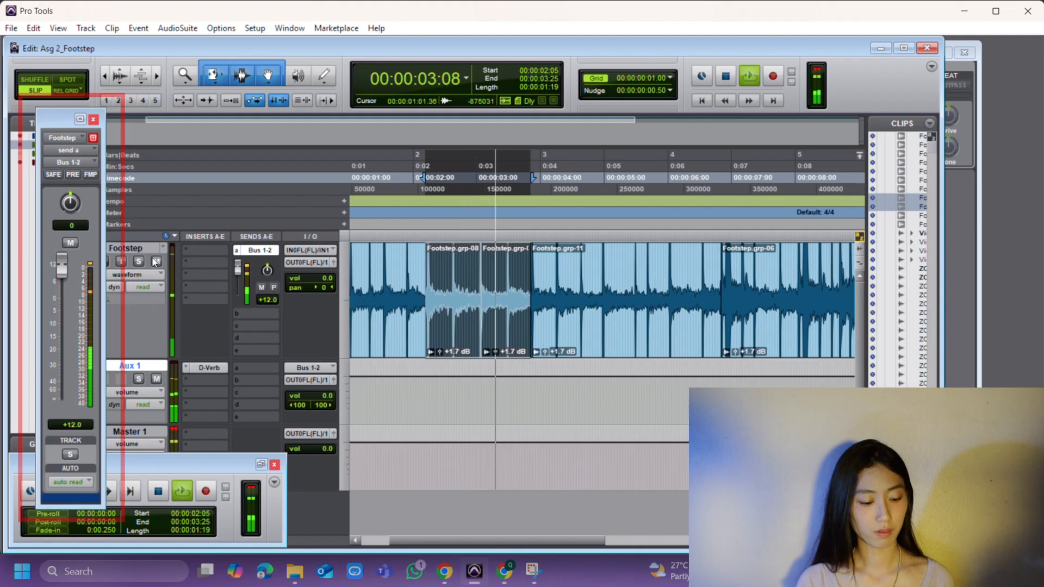
key("space")
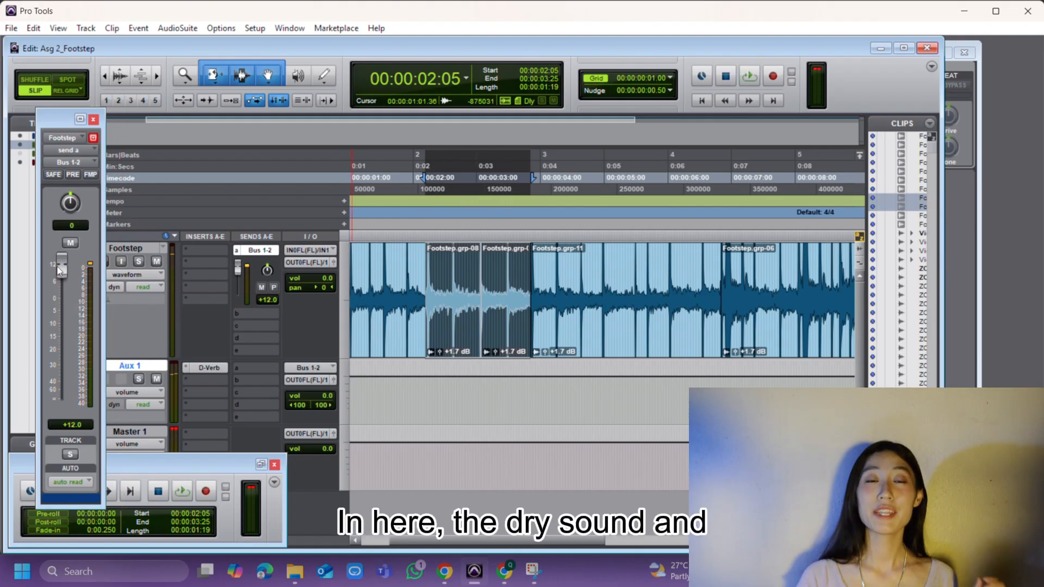